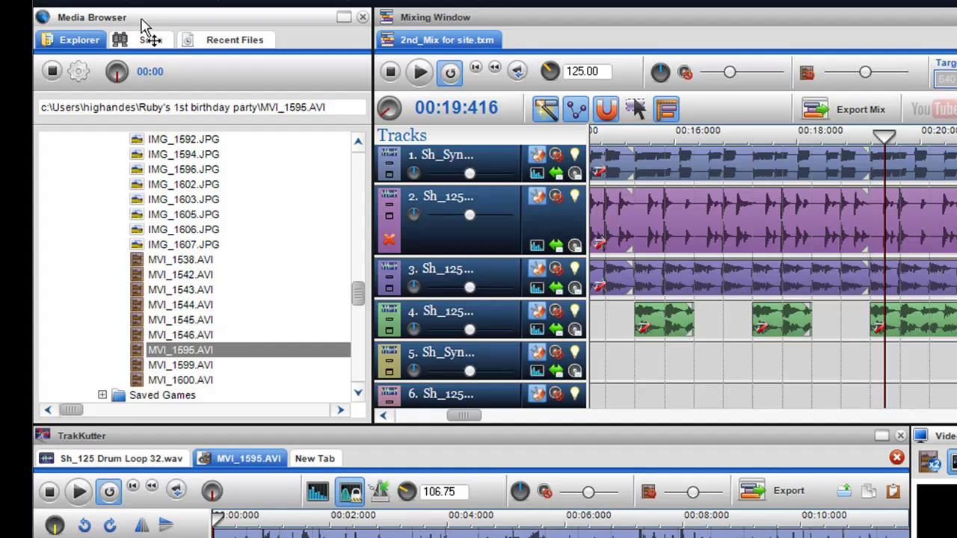
Drag the Media Browser splitter left to widen the Mixing Window, and adjust the Media Browser height.
mouse_move(358, 293)
left_mouse_down()
mouse_move(359, 161)
mouse_move(359, 306)
left_mouse_up()
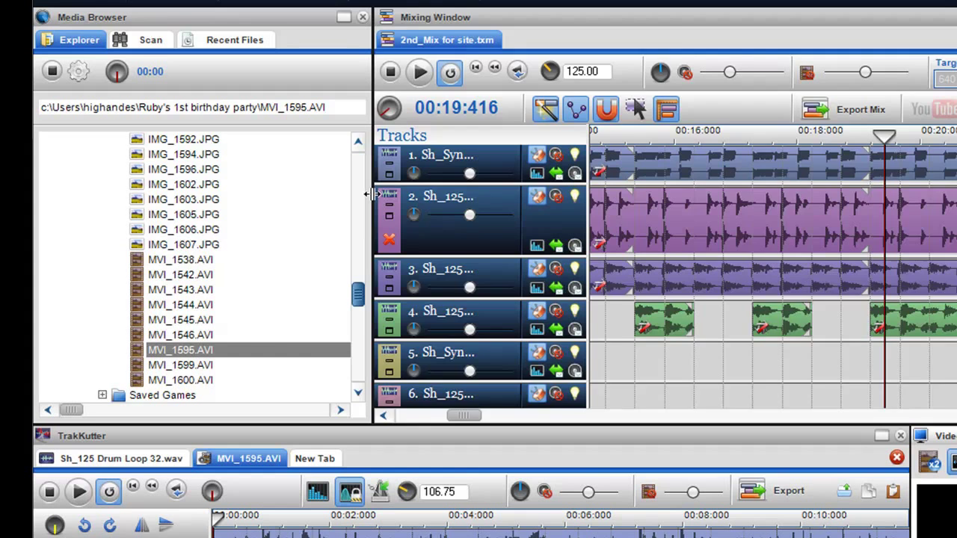
mouse_move(372, 195)
left_mouse_down()
mouse_move(52, 199)
mouse_move(364, 190)
mouse_move(297, 198)
mouse_move(354, 200)
mouse_move(346, 201)
left_mouse_up()
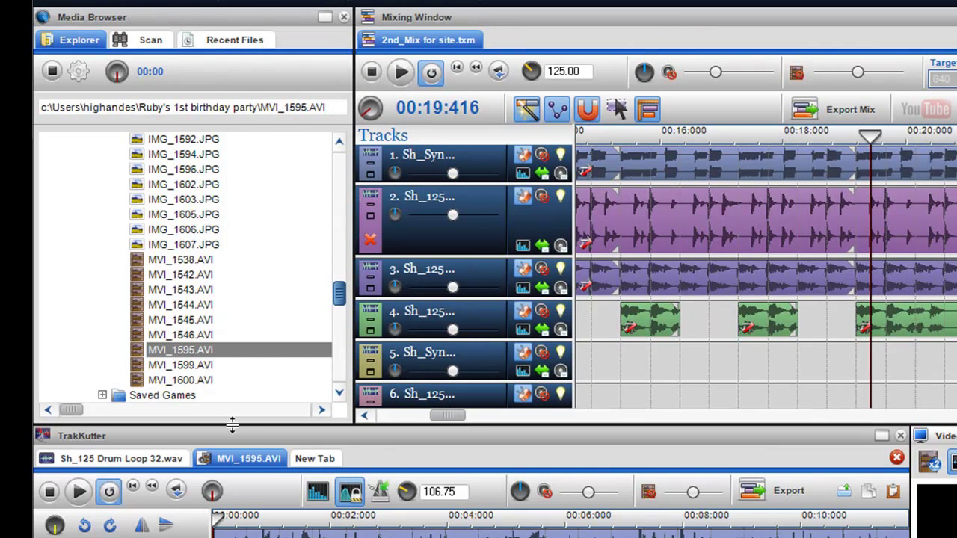
mouse_move(232, 424)
left_mouse_down()
mouse_move(246, 521)
mouse_move(251, 413)
left_mouse_up()
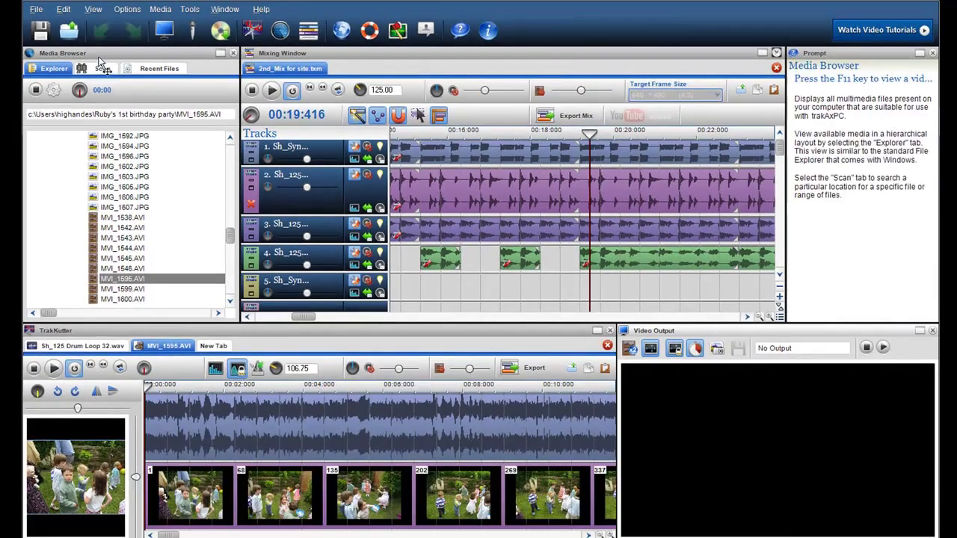
Re-dock Media Browser and Mixing Window, swap TrakKutter with Video Output, then hide and reshow Media Browser.
left_click_drag(201, 71, 414, 350)
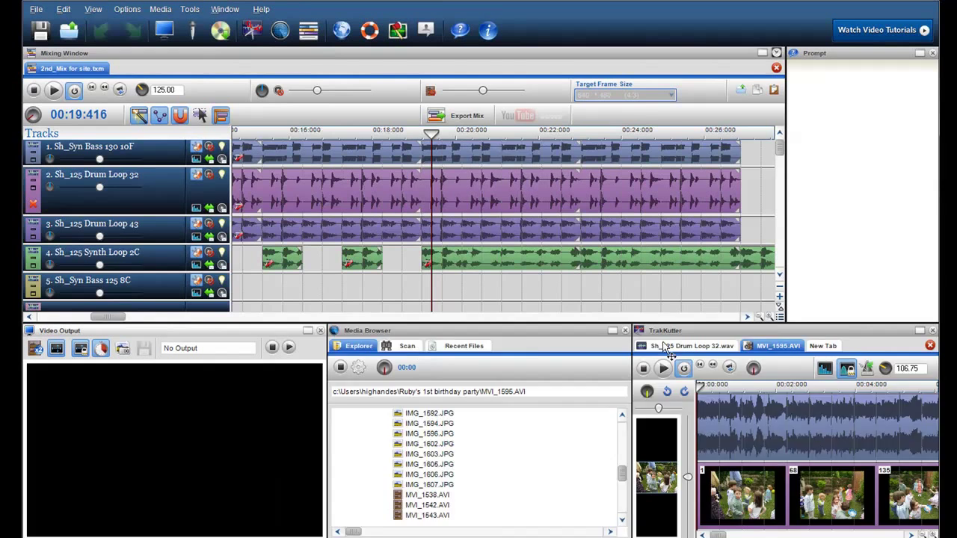
left_click_drag(668, 351, 808, 161)
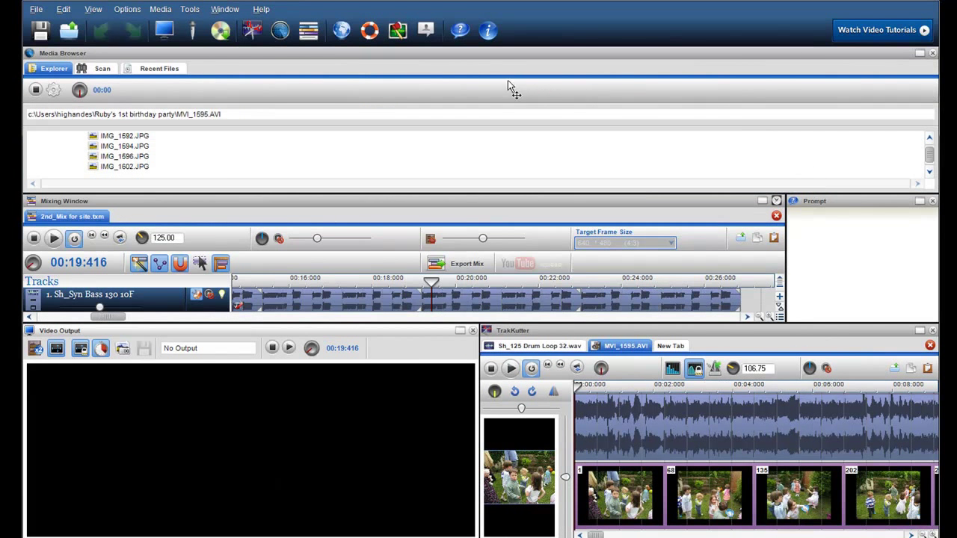
left_click_drag(193, 117, 169, 223)
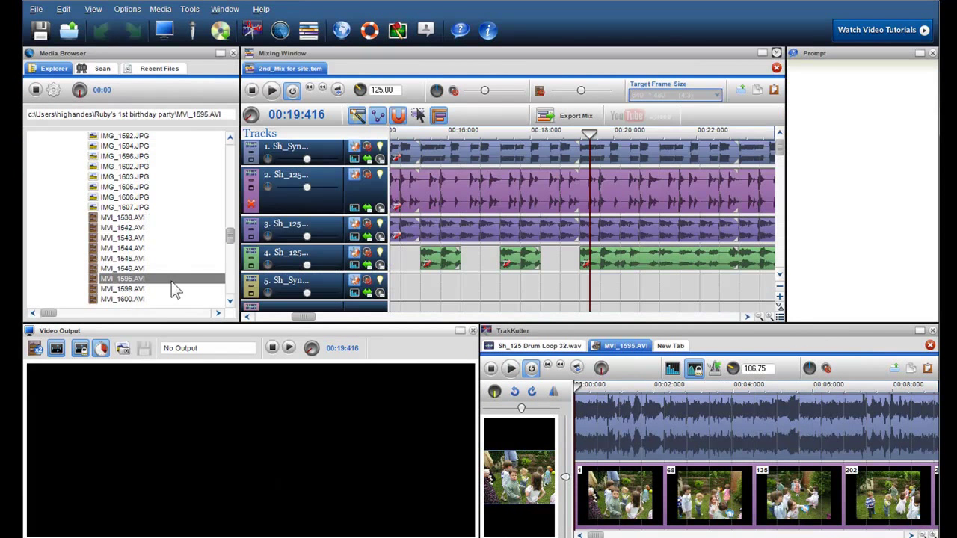
left_click_drag(205, 330, 600, 354)
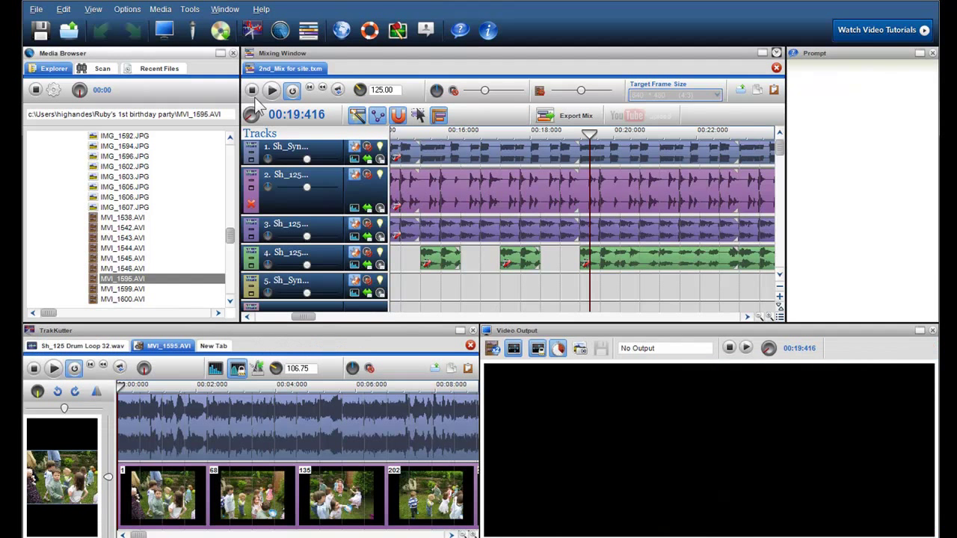
left_click(234, 53)
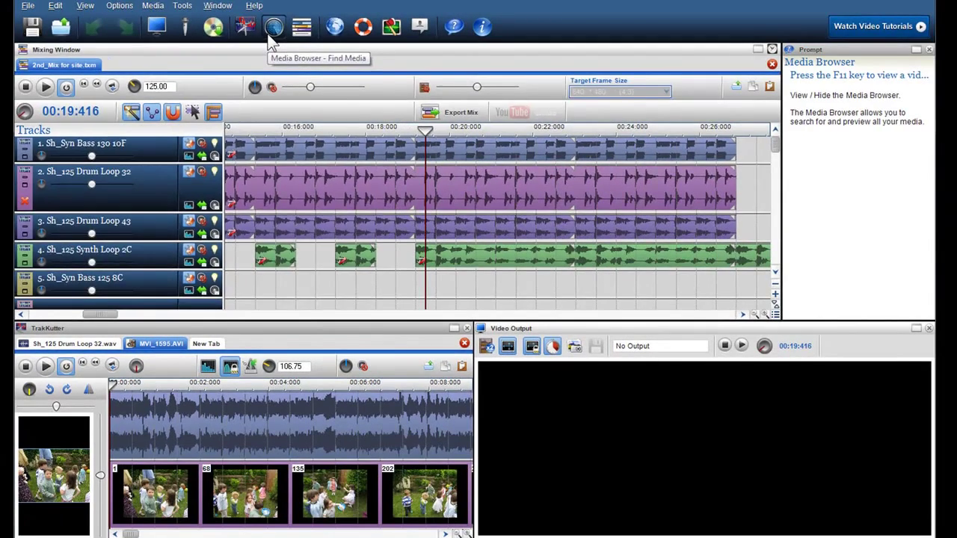
left_click(272, 30)
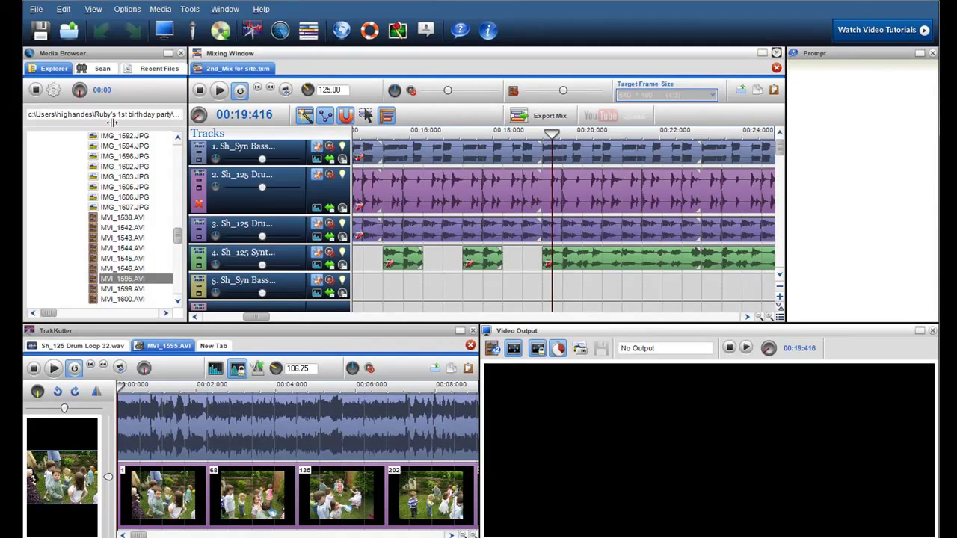
Resize the Media Browser and Mixing Window, then toggle the Mixing Window full screen and back.
left_click_drag(241, 129, 61, 126)
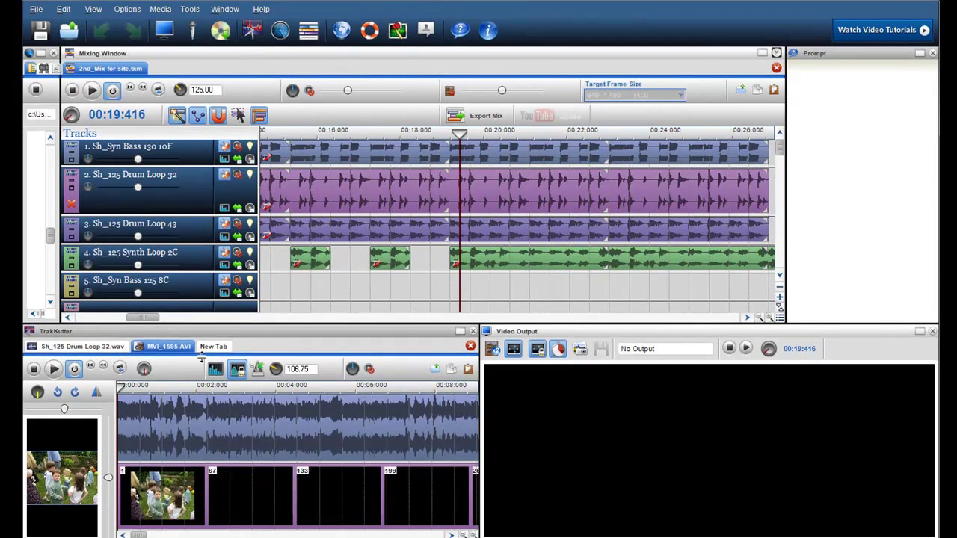
mouse_move(199, 325)
left_mouse_down()
mouse_move(200, 493)
mouse_move(199, 382)
left_mouse_up()
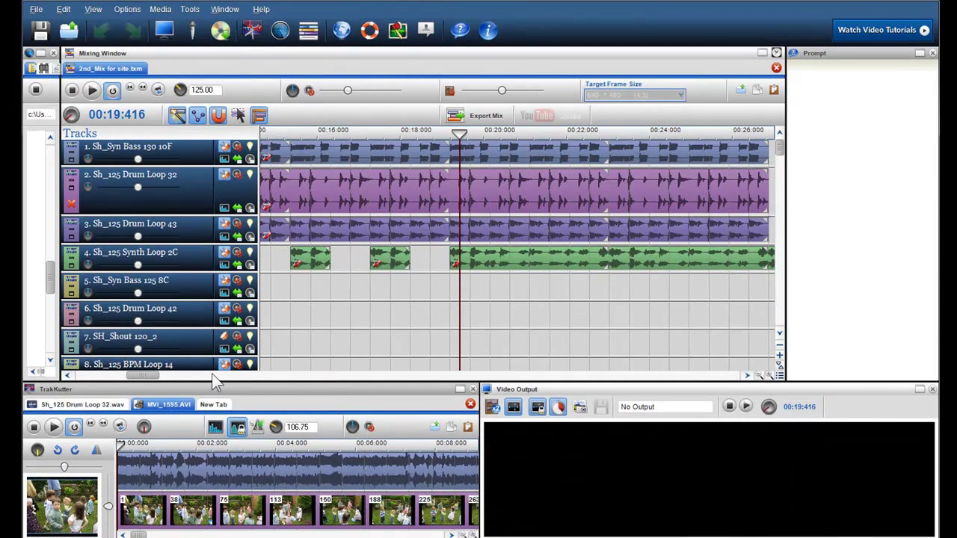
left_click_drag(59, 152, 184, 151)
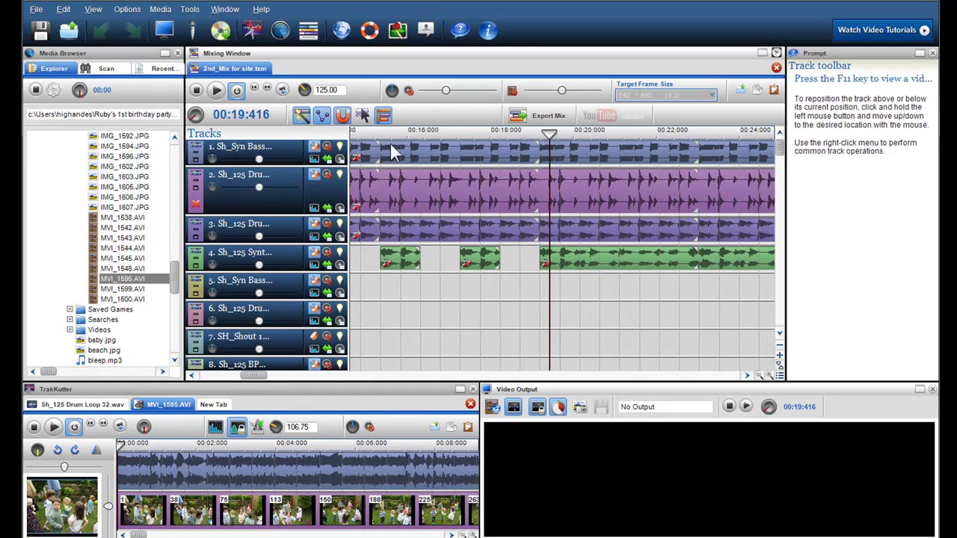
left_click(762, 53)
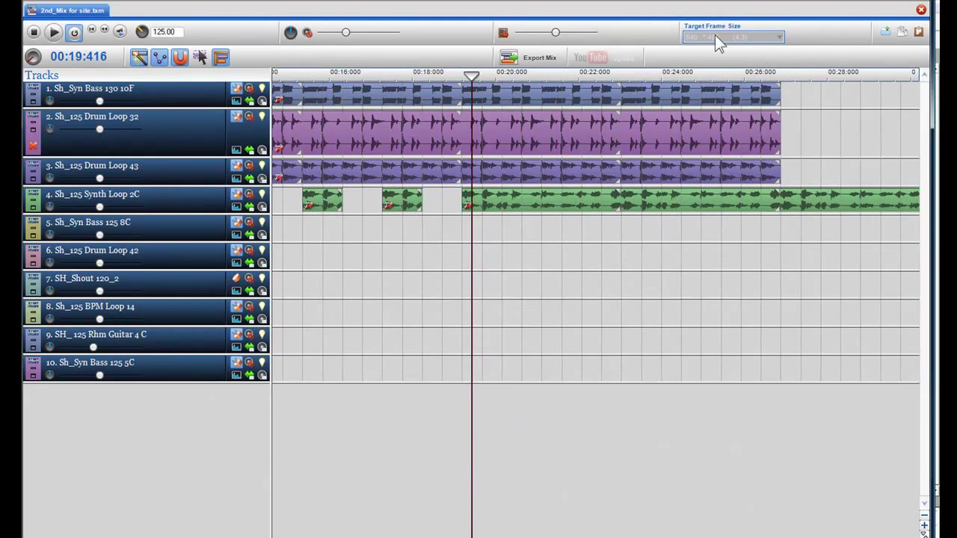
left_click(907, 10)
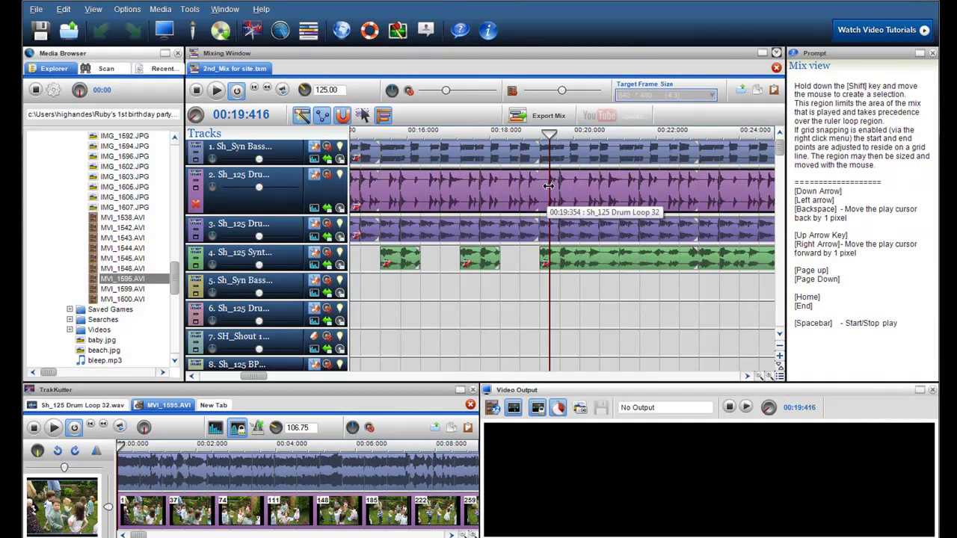
Close the 2nd_Mix for site.txm mix and create new empty mixes.
left_click(776, 69)
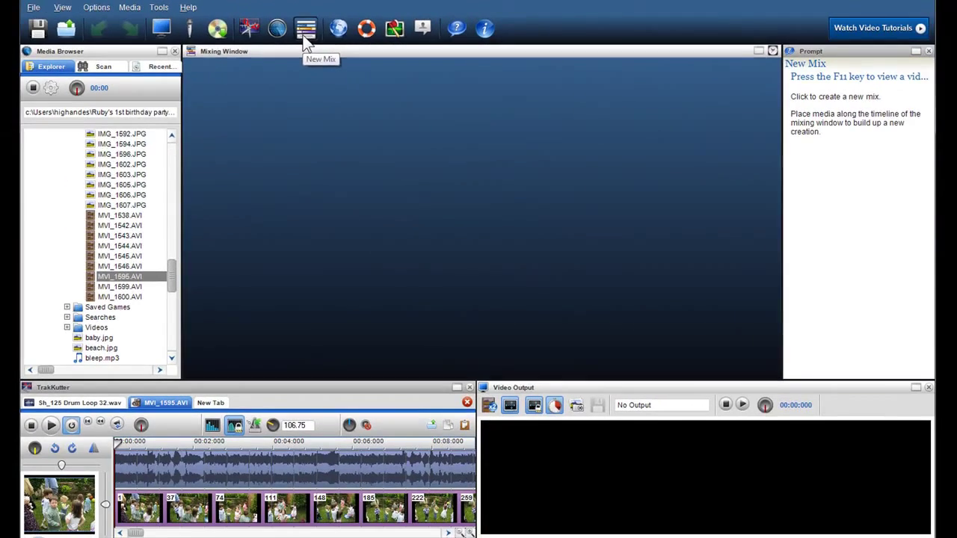
left_click(305, 39)
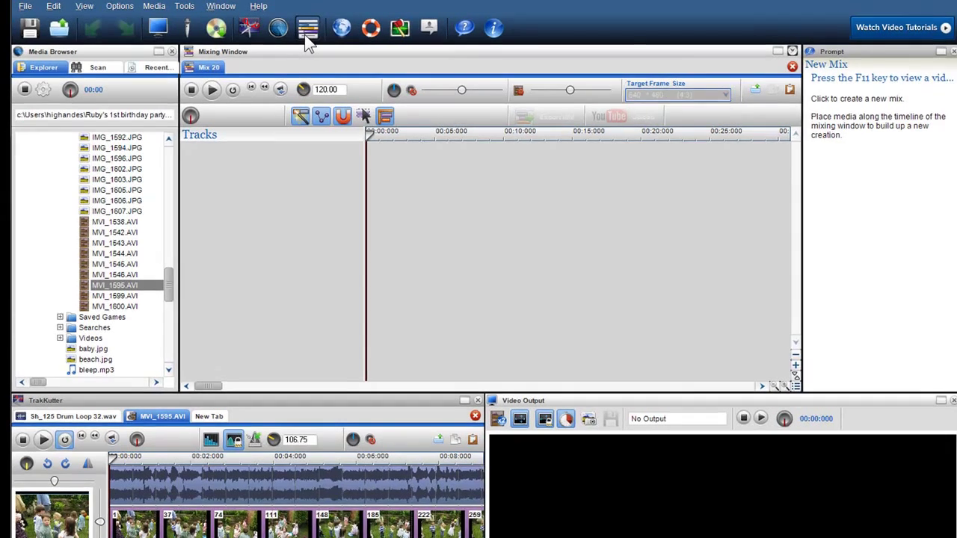
left_click(305, 39)
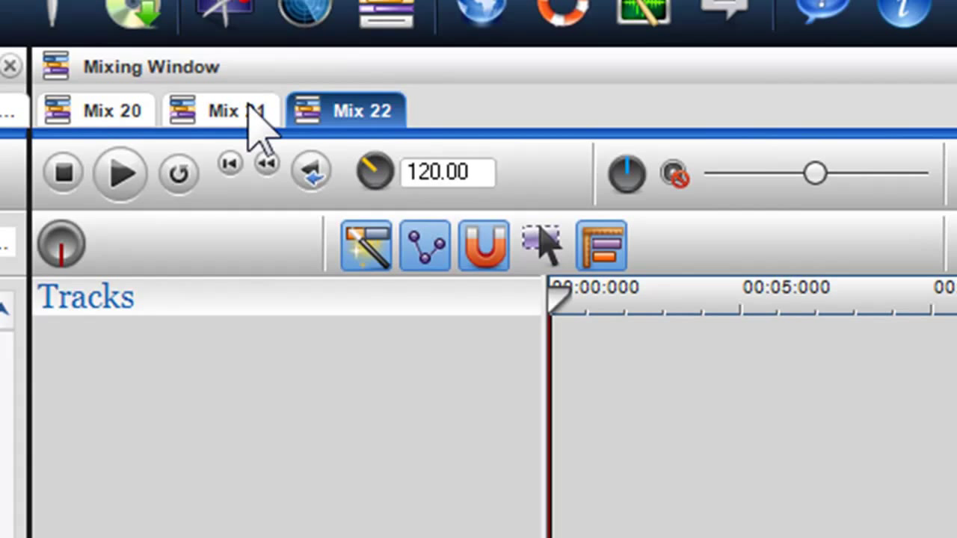
Switch between the Mix 20, Mix 21 and Mix 22 tabs, ending on Mix 20.
left_click(233, 111)
left_click(311, 112)
left_click(233, 110)
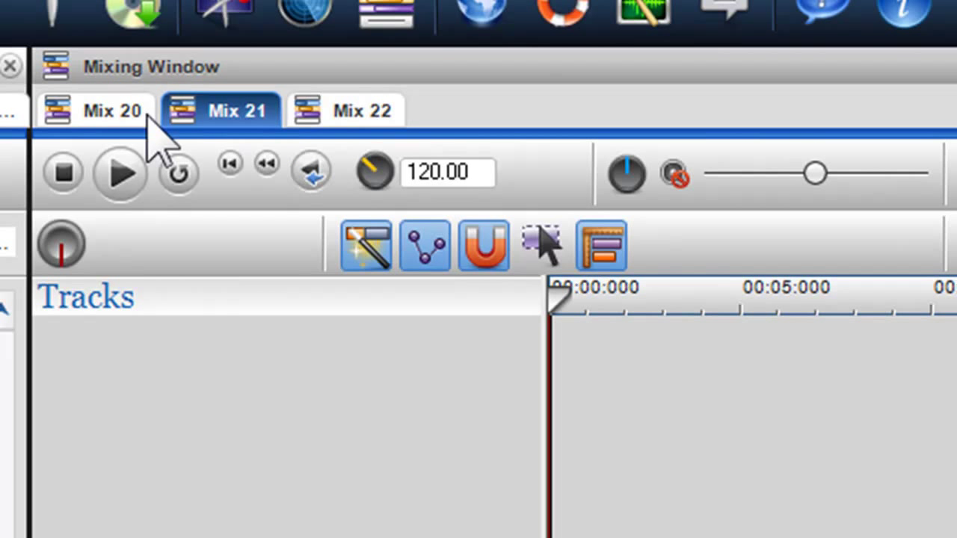
left_click(146, 111)
left_click(236, 112)
left_click(333, 116)
left_click(217, 120)
left_click(150, 117)
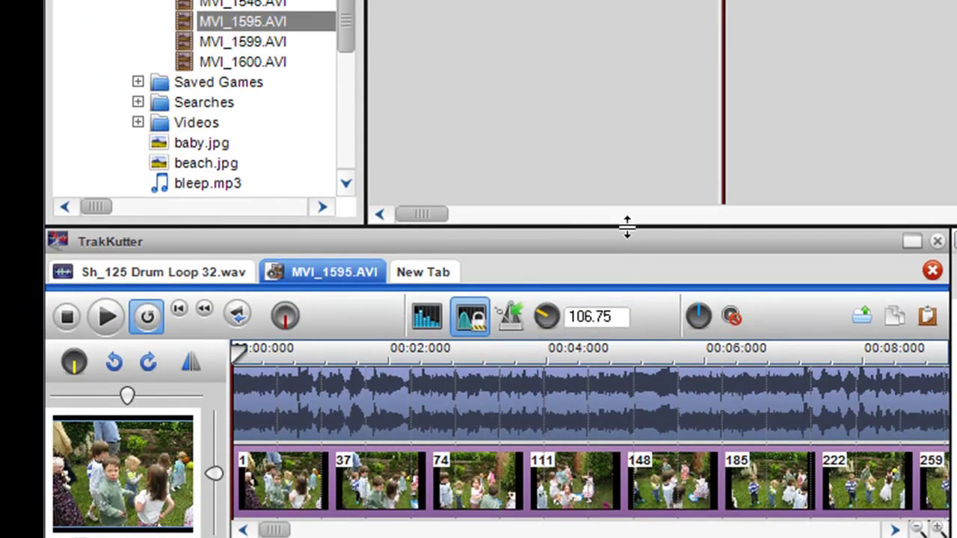
Enlarge TrakKutter, select about eight seconds of the MVI_1595 waveform, and copy it.
left_click_drag(626, 227, 662, 157)
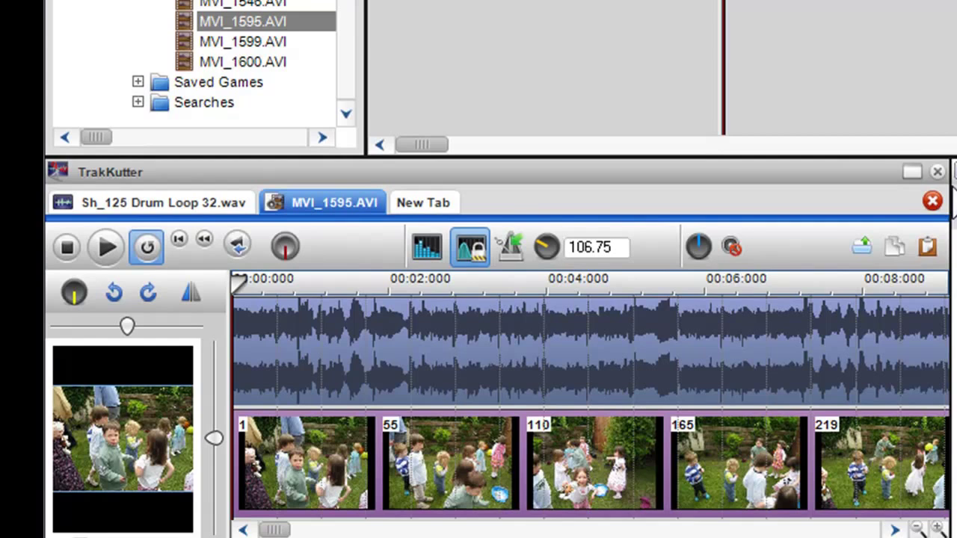
left_click_drag(949, 185, 956, 187)
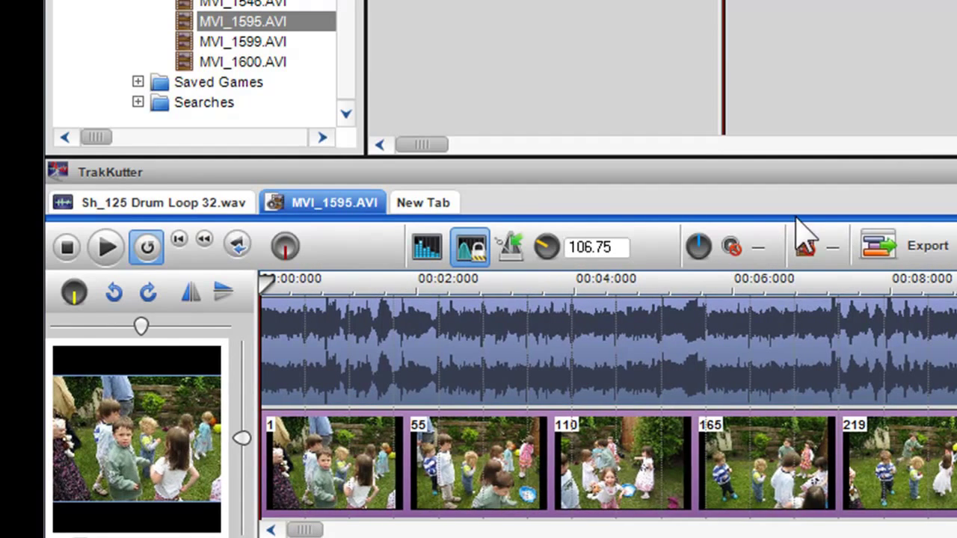
left_click_drag(397, 321, 586, 314)
left_click_drag(651, 448, 462, 452)
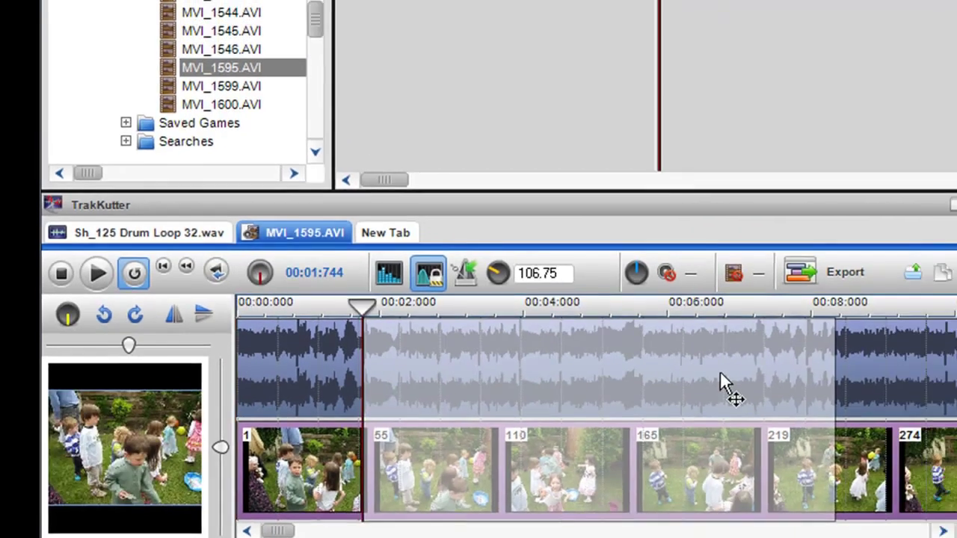
right_click(401, 451)
left_click(441, 455)
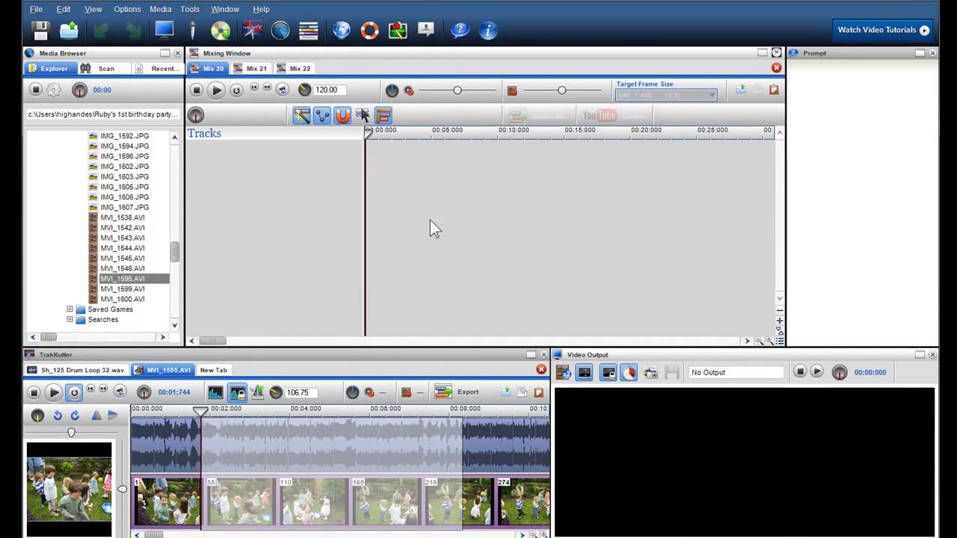
Paste the copied section into Mix 20, then clear the selection and cancel the Export dialog.
left_click(364, 149)
right_click(364, 149)
left_click(407, 157)
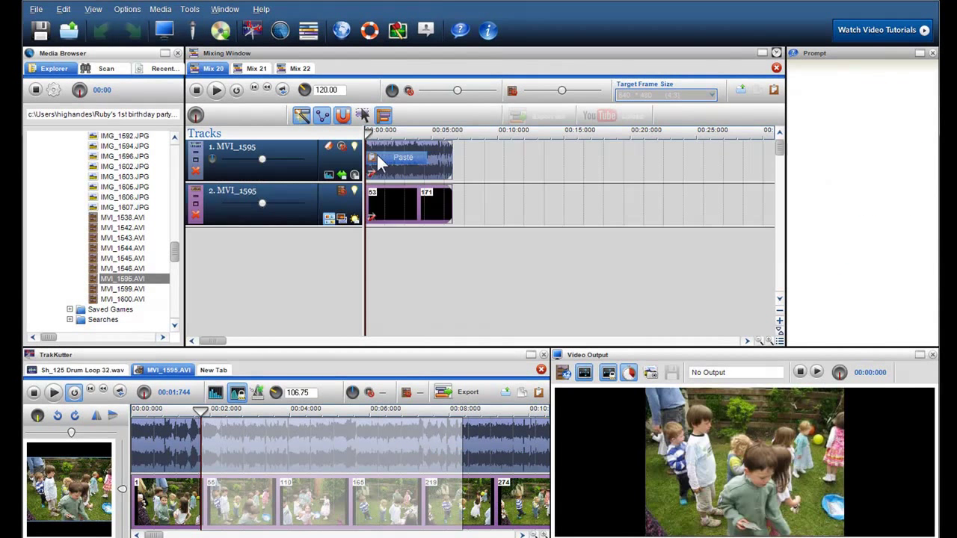
left_click(473, 422)
left_click(457, 391)
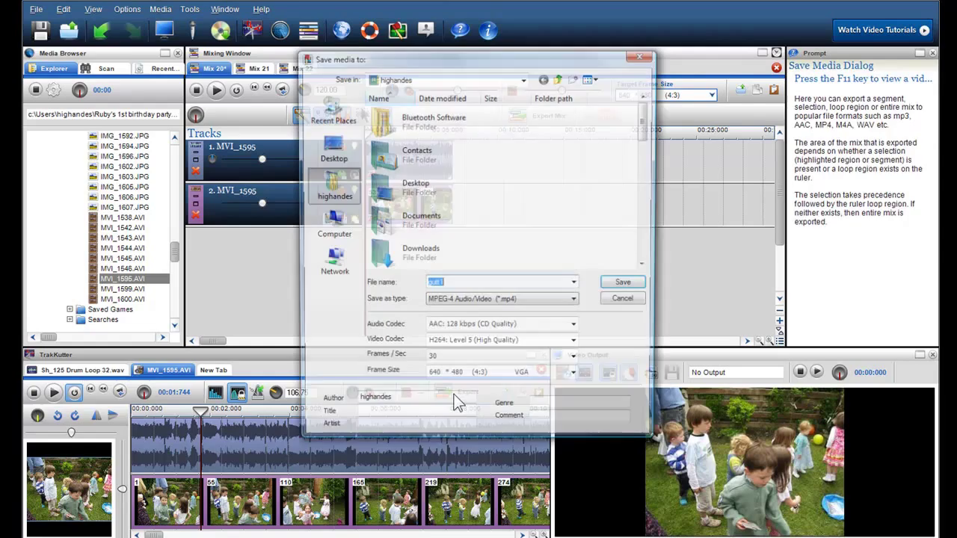
left_click(641, 56)
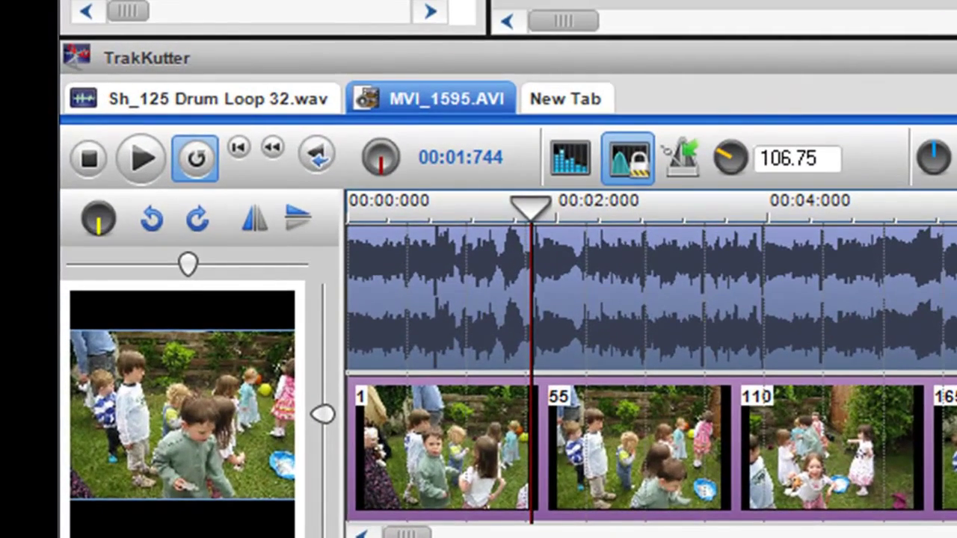
Play MVI_1595 to about 00:09:076 with an enlarged preview, then widen TrakKutter and heighten the Mixing Window.
left_click(163, 158)
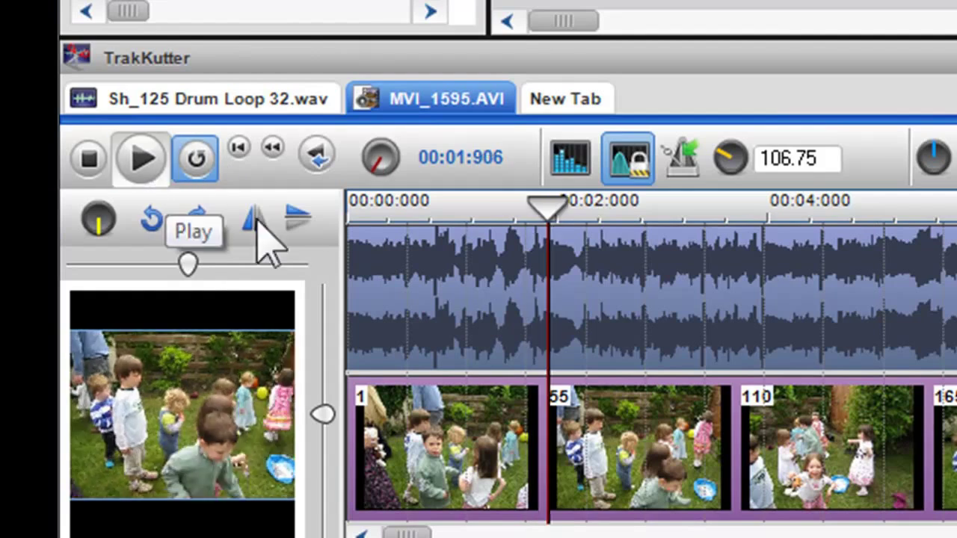
left_click_drag(335, 247, 667, 254)
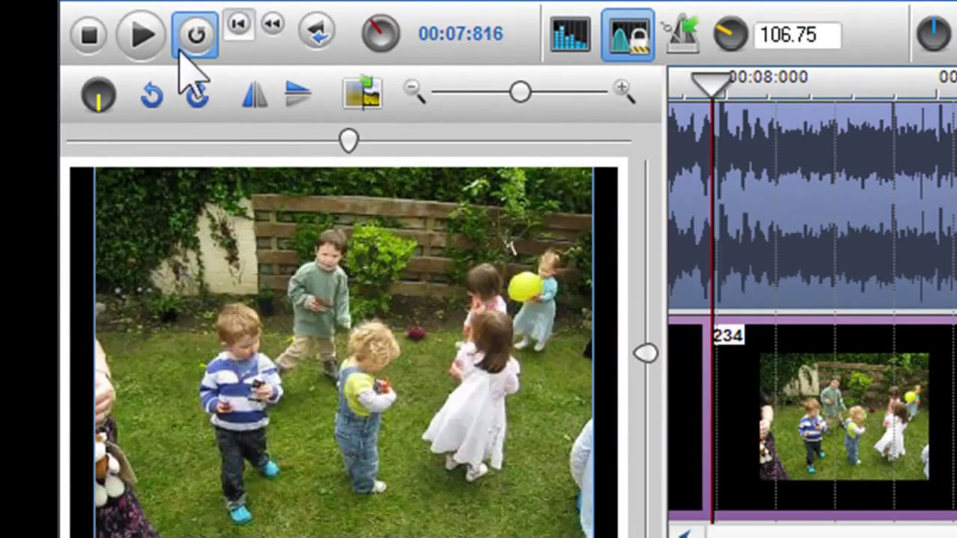
left_click(97, 51)
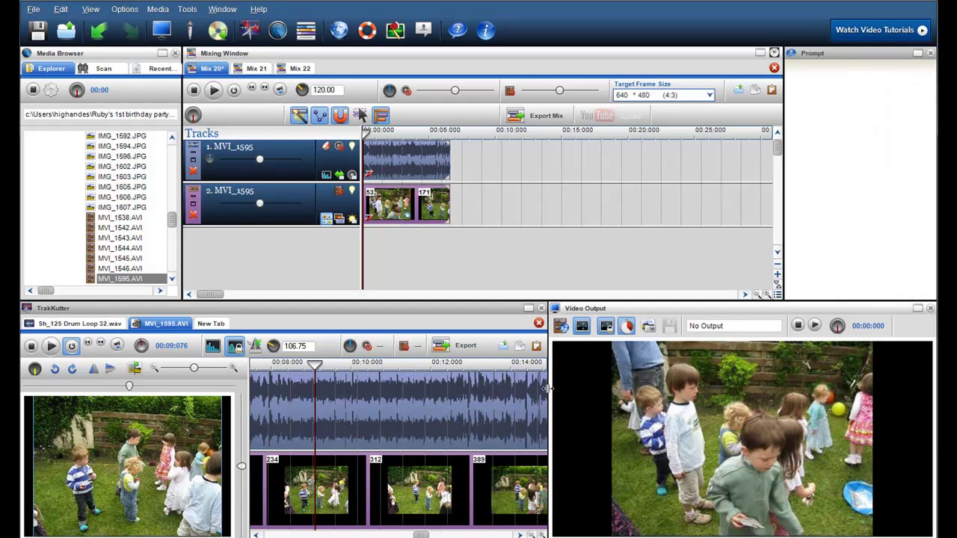
mouse_move(550, 394)
left_mouse_down()
mouse_move(917, 386)
mouse_move(598, 388)
left_mouse_up()
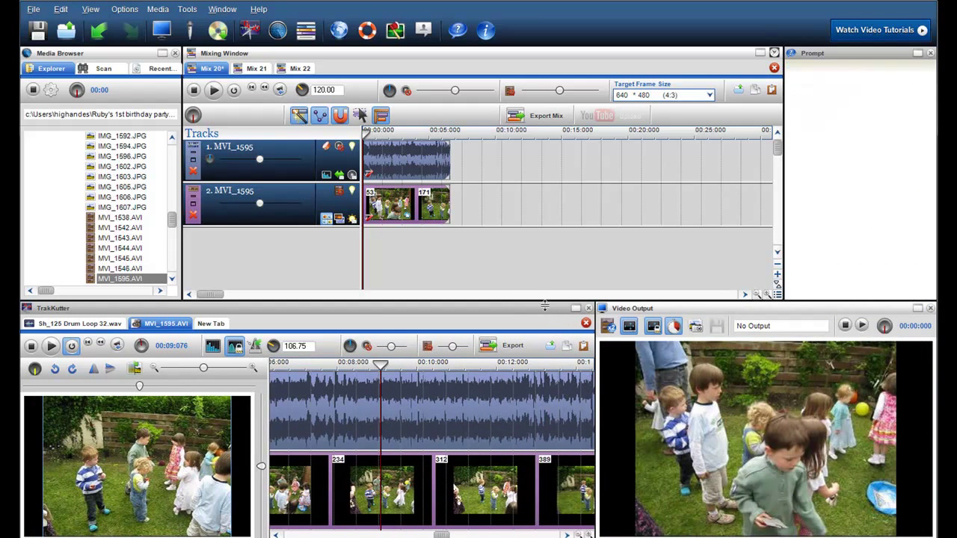
left_click_drag(547, 307, 556, 334)
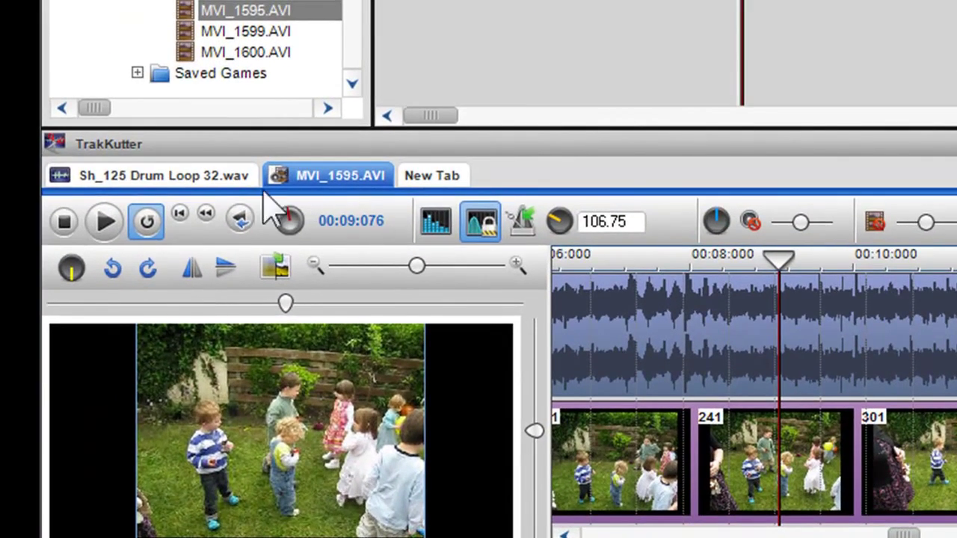
Play the Sh_125 Drum Loop 32.wav file in TrakKutter, glancing at the MVI_1595.AVI tab.
left_click(208, 179)
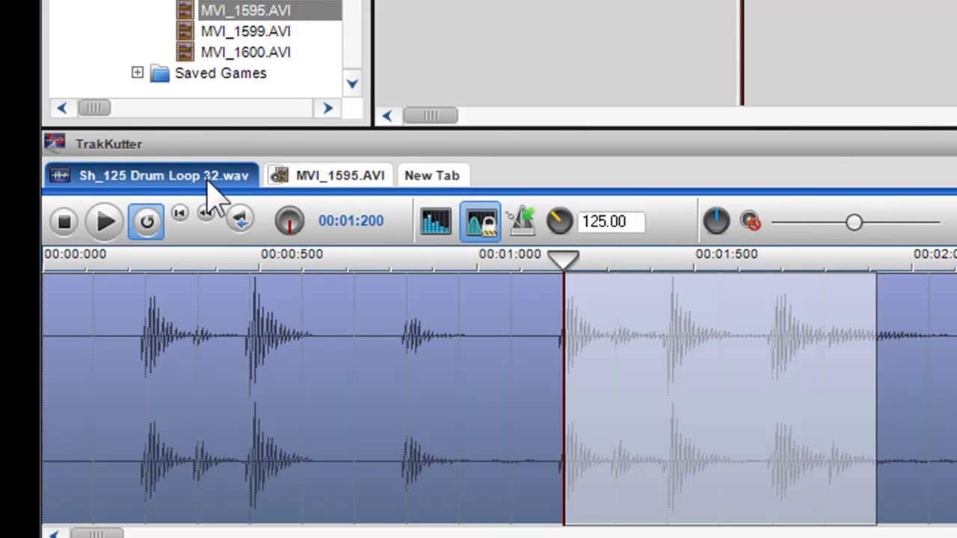
left_click(221, 338)
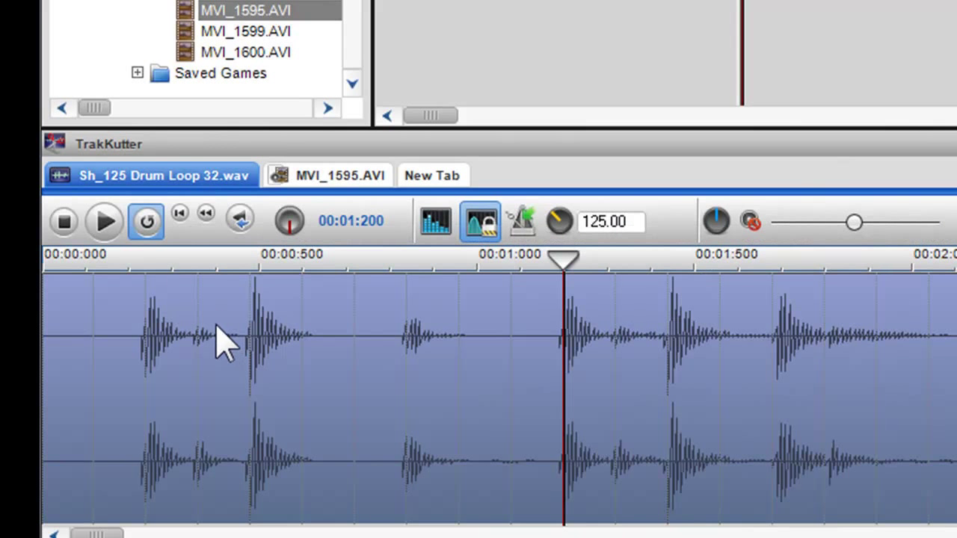
left_click(108, 221)
left_click(299, 180)
left_click(219, 179)
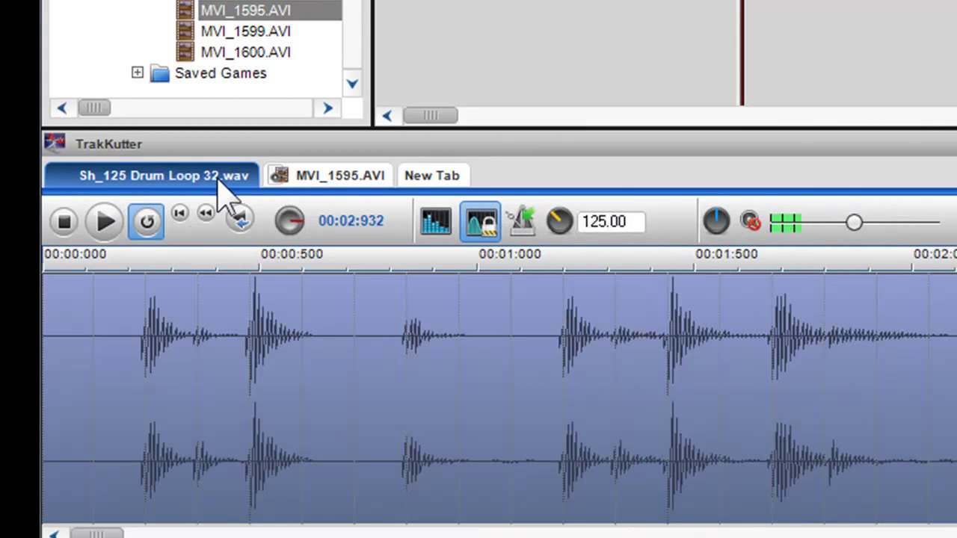
Stop playback and close the MVI_1595.AVI tab in TrakKutter.
left_click(321, 179)
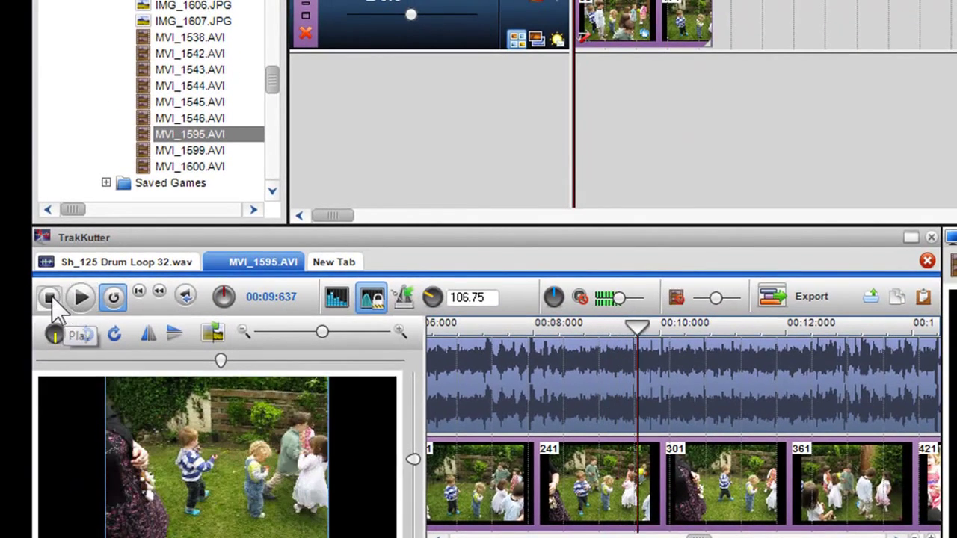
left_click(50, 294)
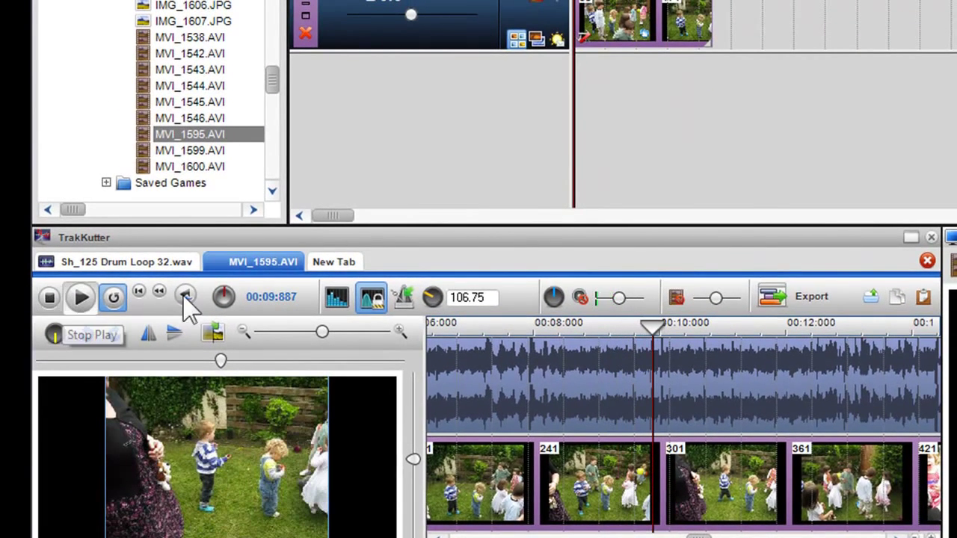
left_click(927, 263)
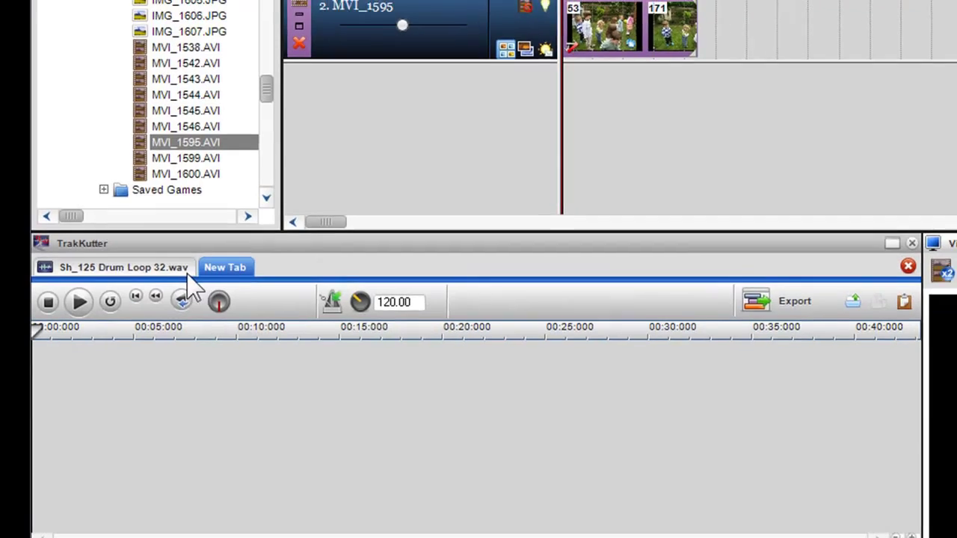
Show the drum loop, widen Video Output, toggle TrakKutter full screen, then hide and reopen TrakKutter.
left_click(180, 266)
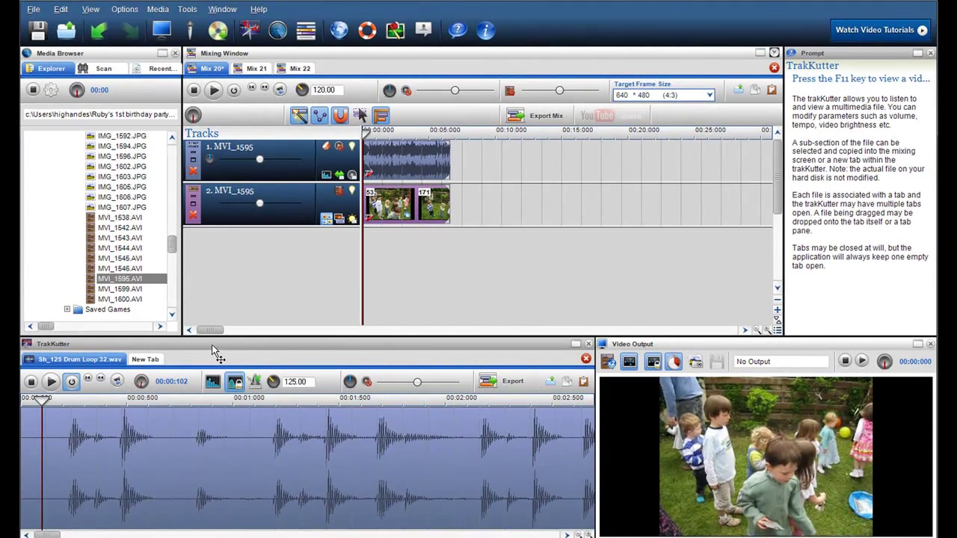
mouse_move(513, 349)
left_mouse_down()
mouse_move(808, 249)
mouse_move(108, 258)
mouse_move(150, 396)
left_mouse_up()
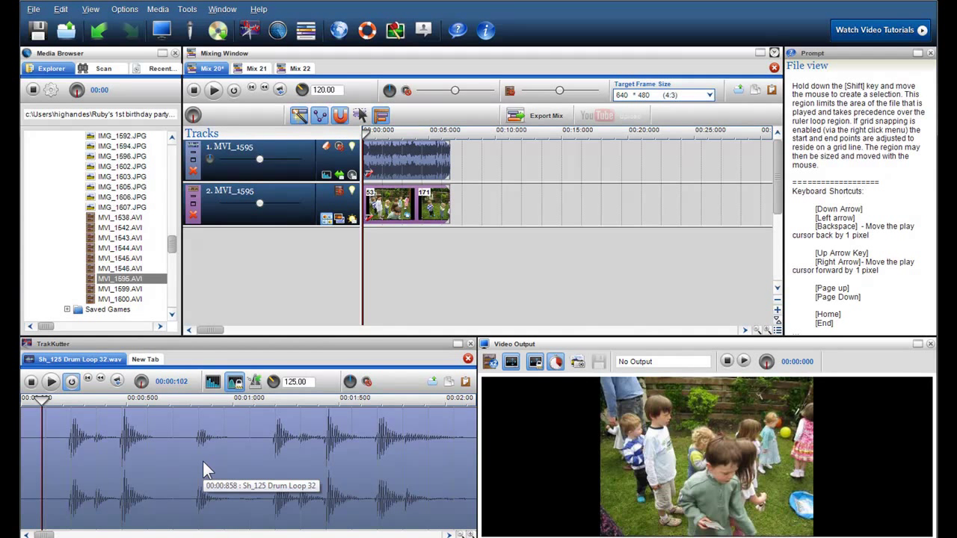
left_click(457, 344)
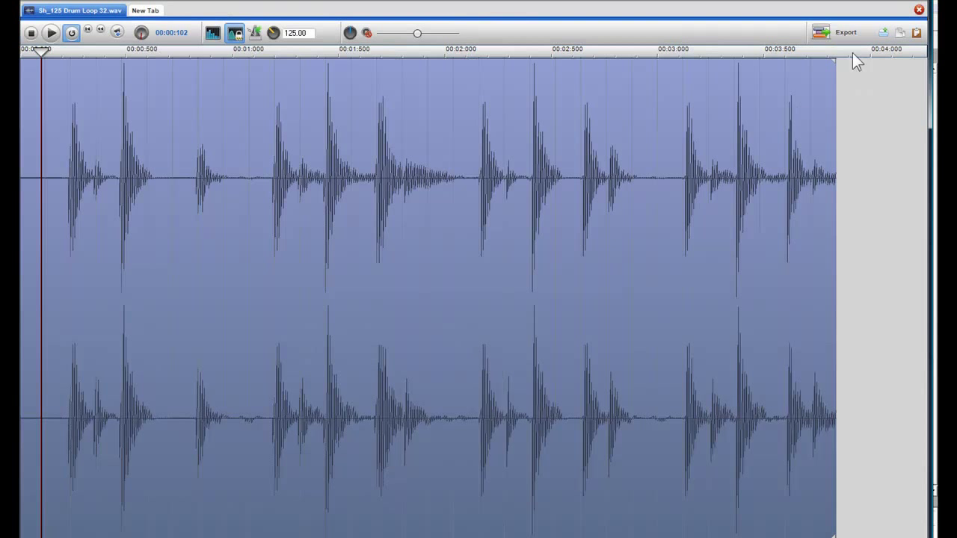
left_click(906, 3)
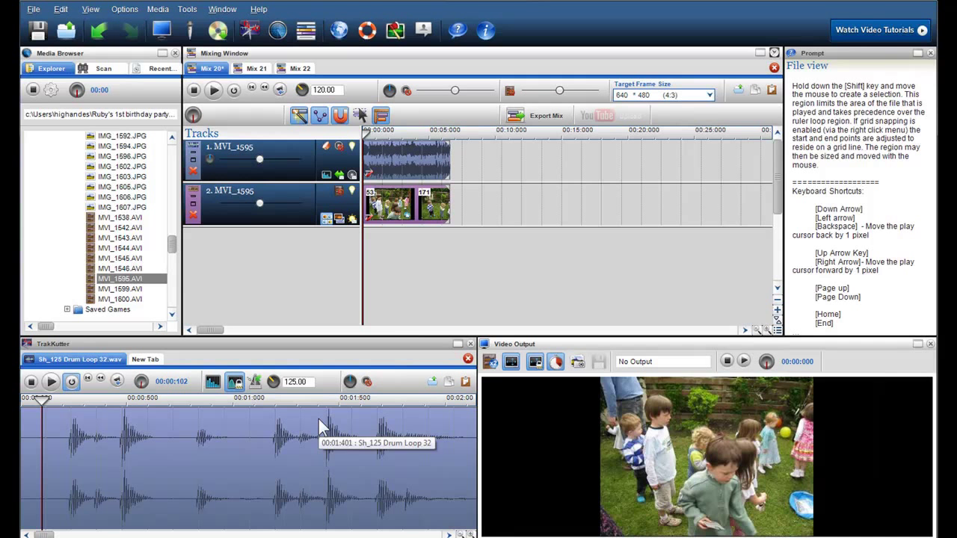
left_click(468, 345)
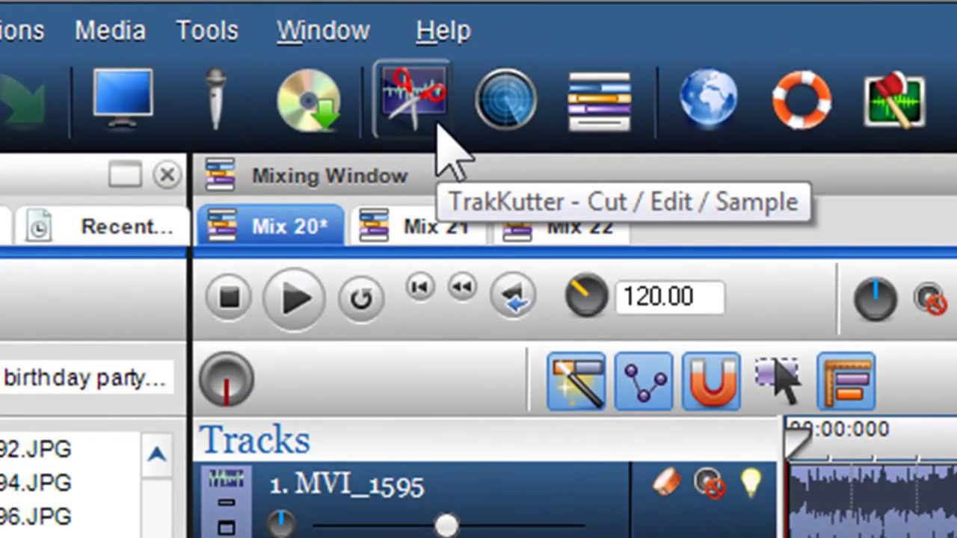
left_click(445, 129)
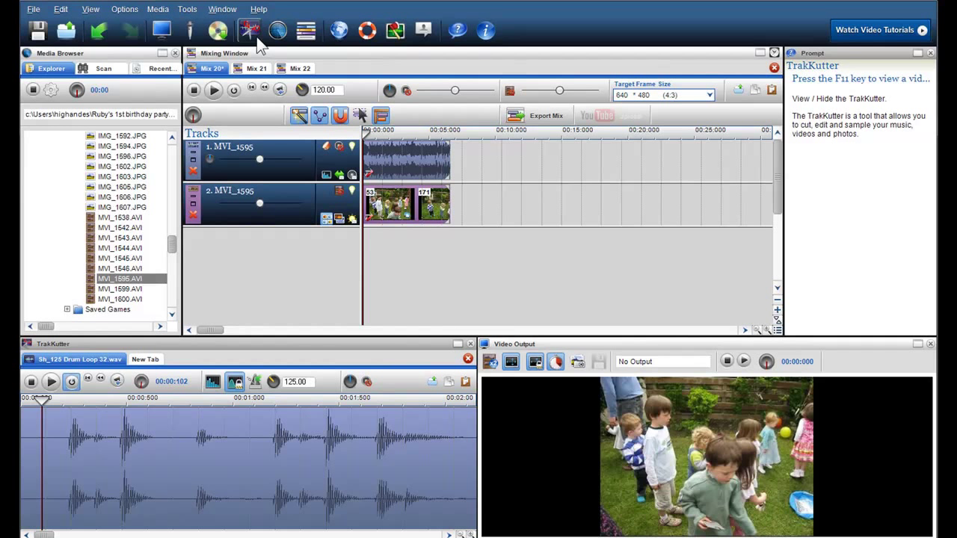
Preview MVI_1546.AVI, then play Mix 20 and stop it at 00:03:482.
left_click(111, 269)
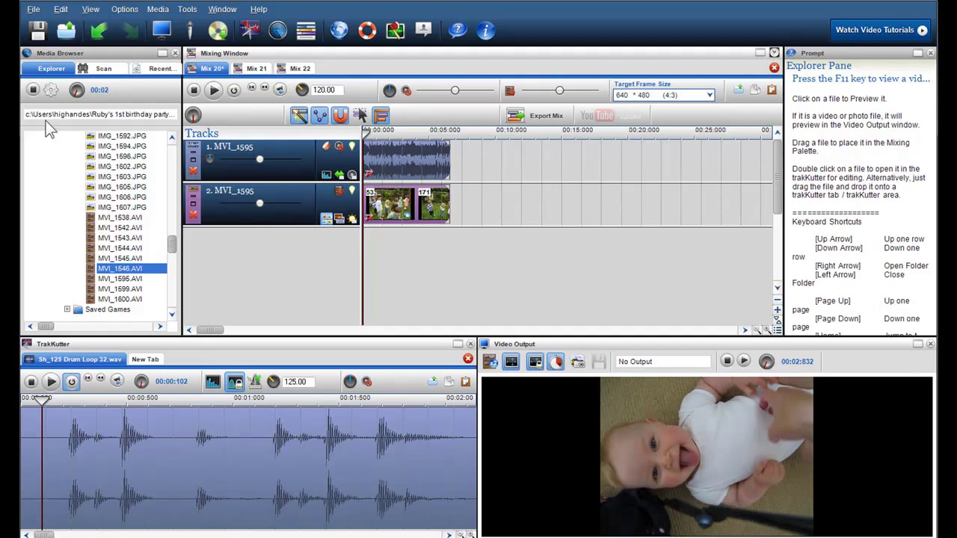
left_click(32, 89)
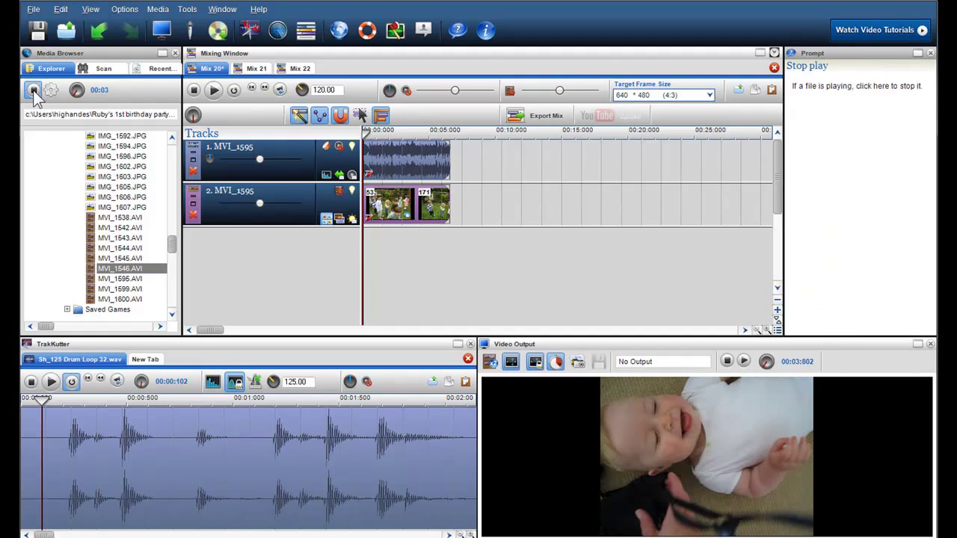
left_click(213, 90)
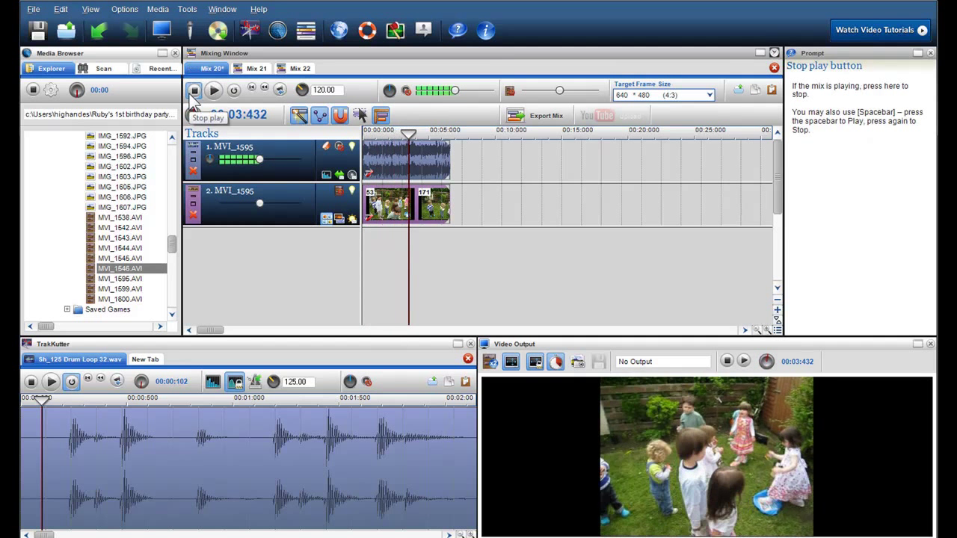
left_click(193, 90)
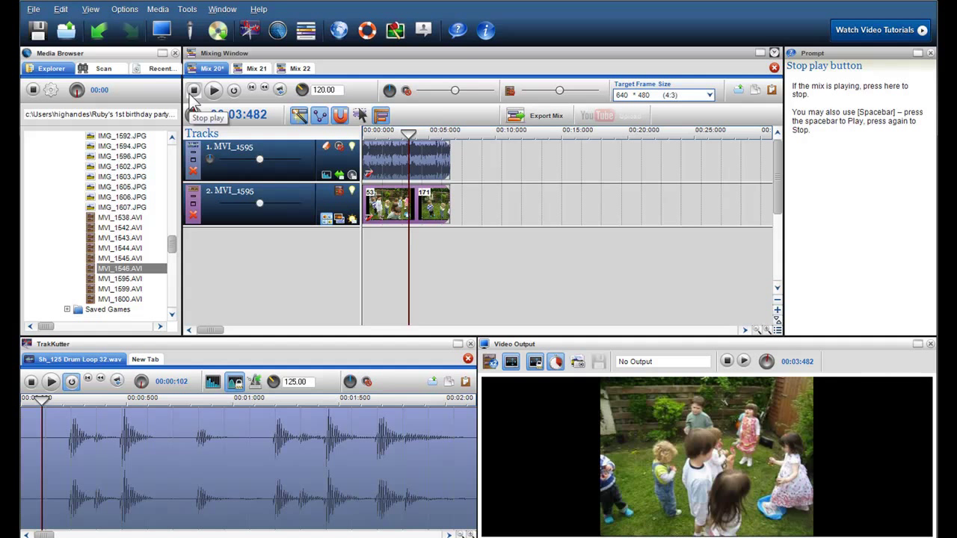
Reselect MVI_1546.AVI in the Media Browser and play it in Video Output.
left_click(112, 259)
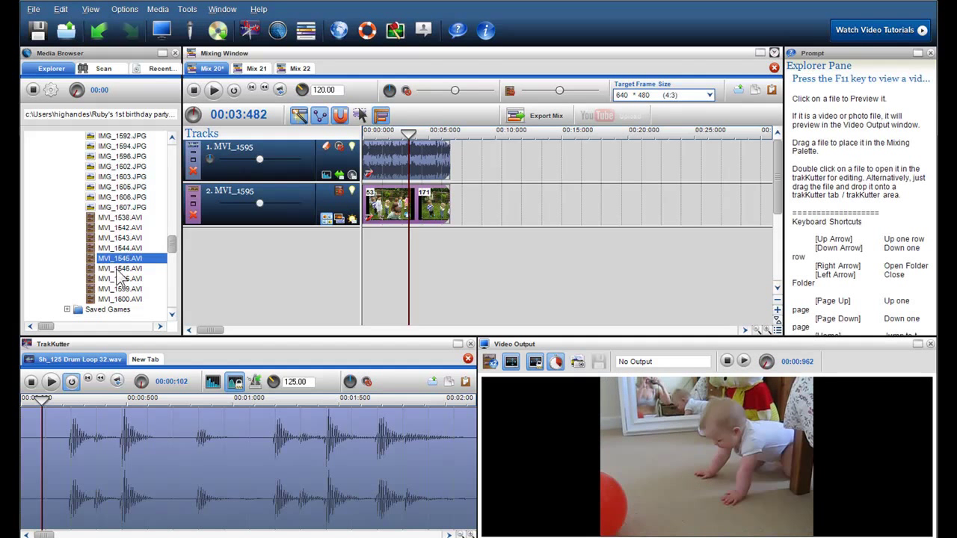
left_click(118, 269)
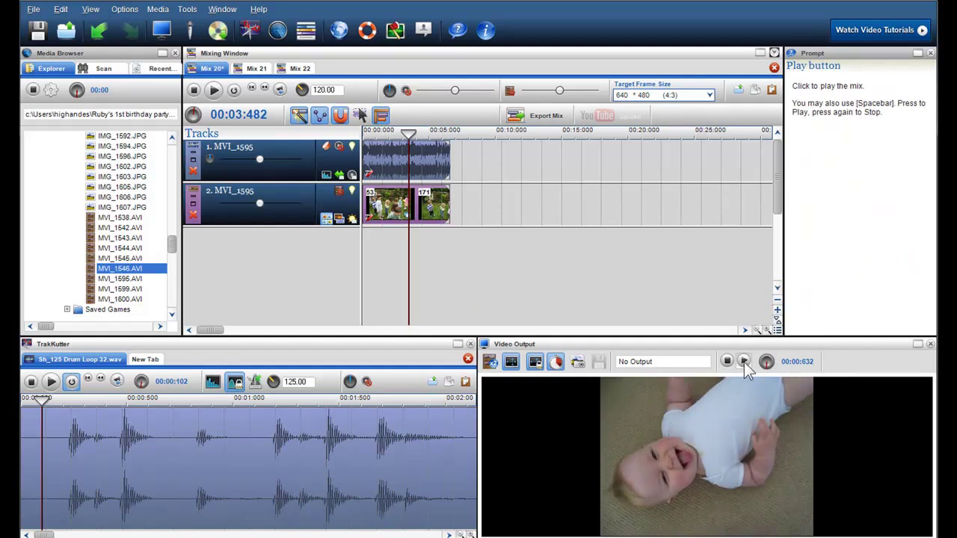
left_click(743, 362)
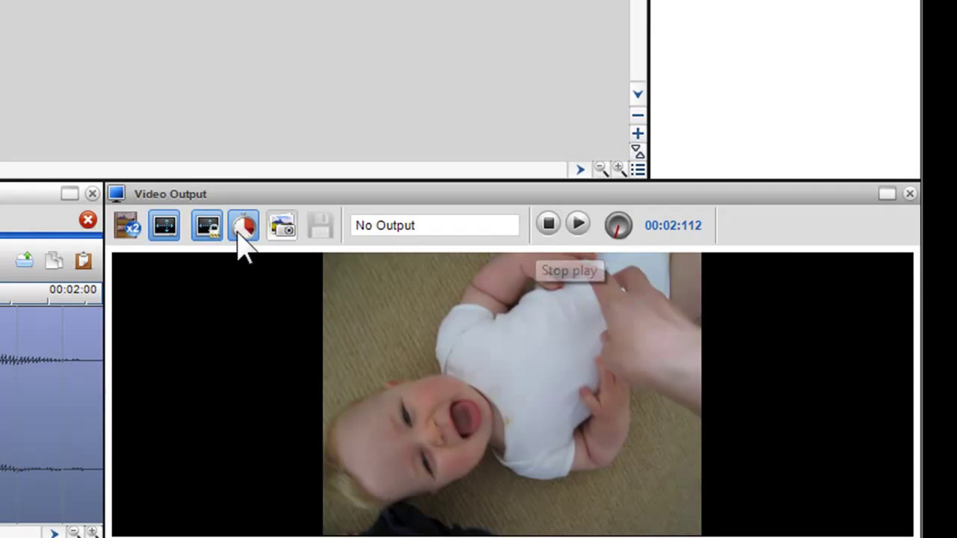
Widen TrakKutter, play MVI_1546 full screen, exit with Esc, then close the Video Output pane.
mouse_move(106, 217)
left_mouse_down()
mouse_move(413, 214)
mouse_move(551, 348)
left_mouse_up()
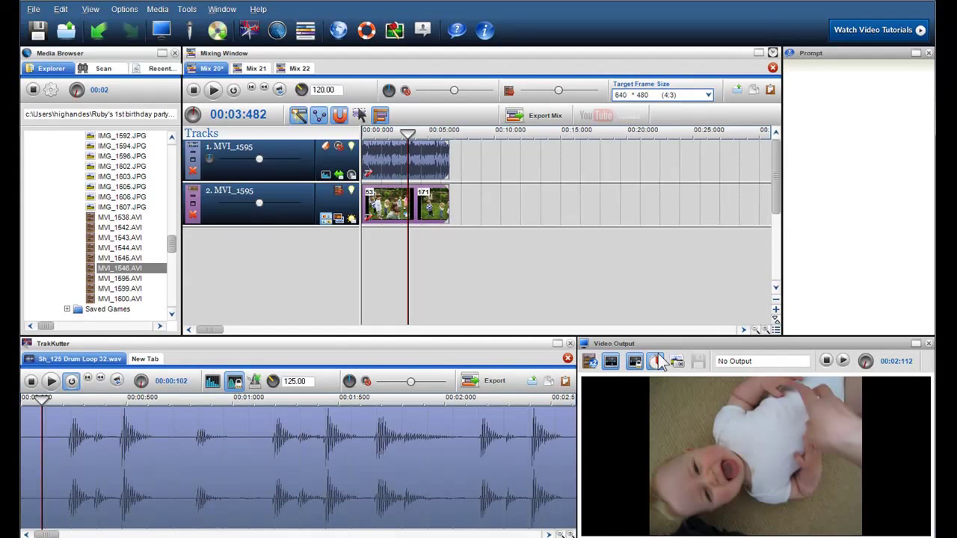
left_click(918, 344)
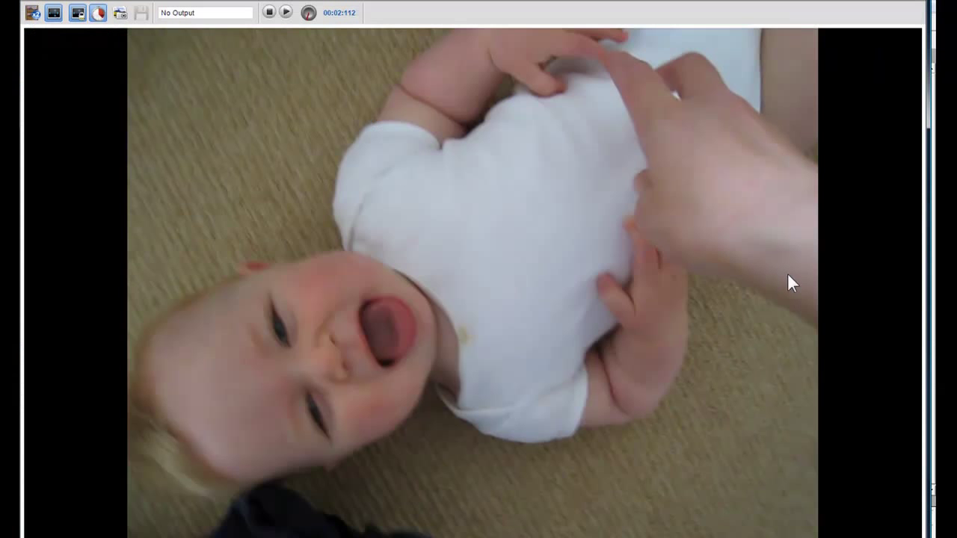
left_click(286, 13)
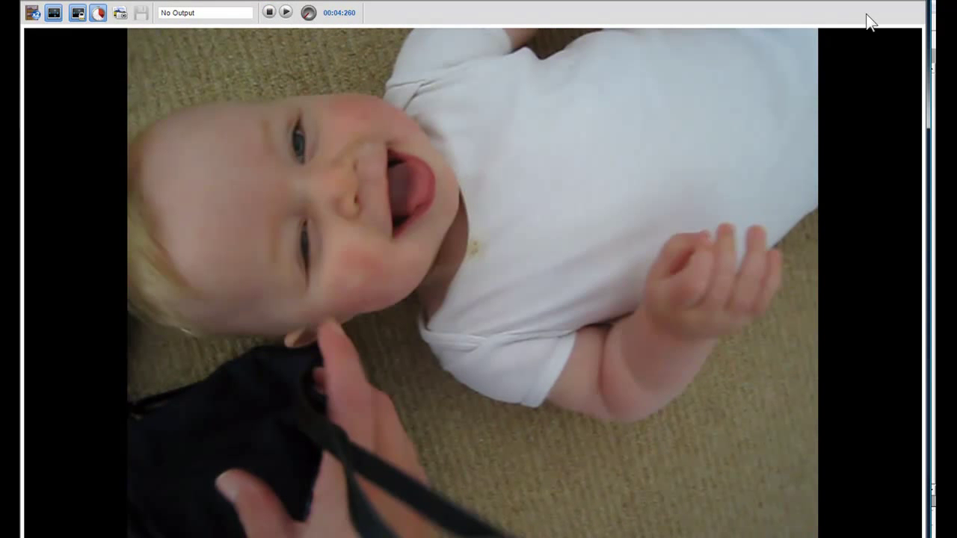
key("Escape")
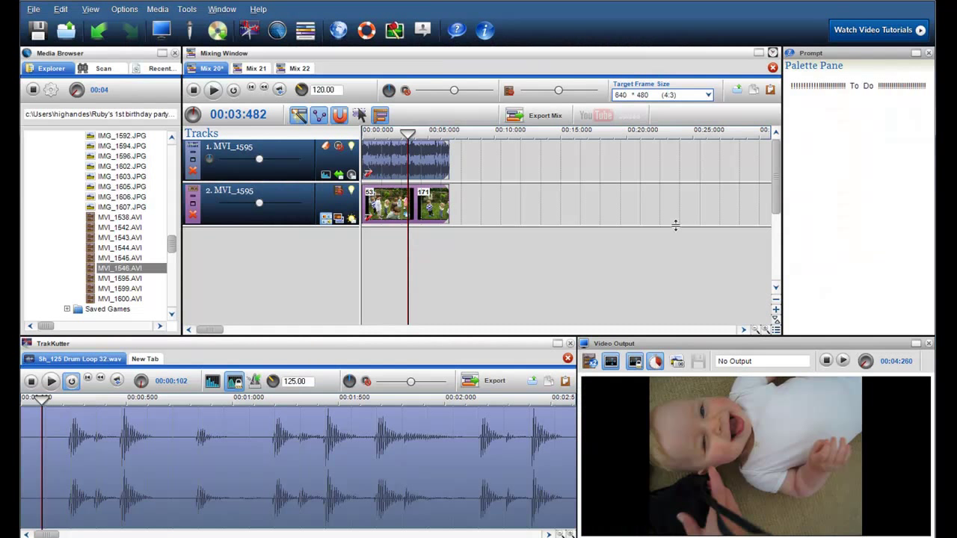
left_click(928, 344)
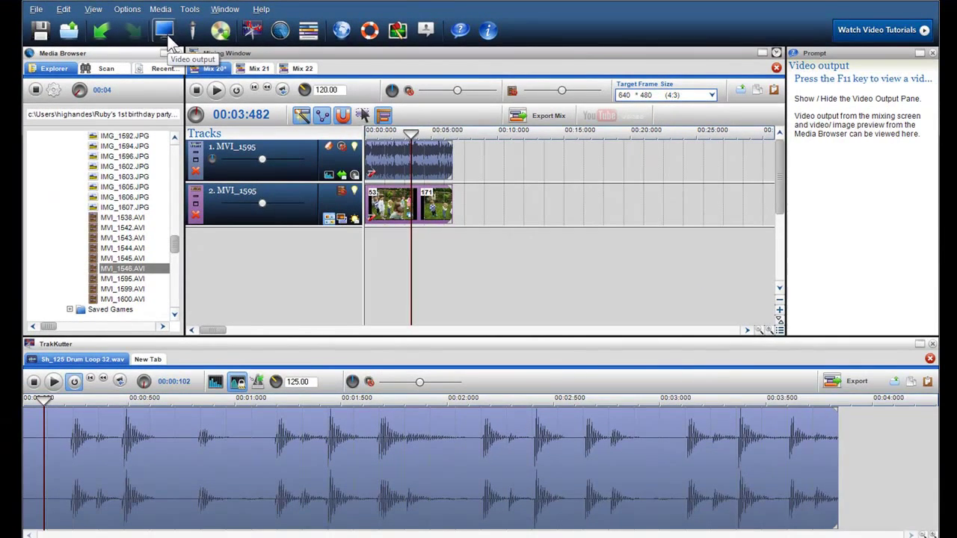
Reopen and widen the Video Output pane, then hide and reopen the Prompts and Helpful Tips pane.
left_click(165, 34)
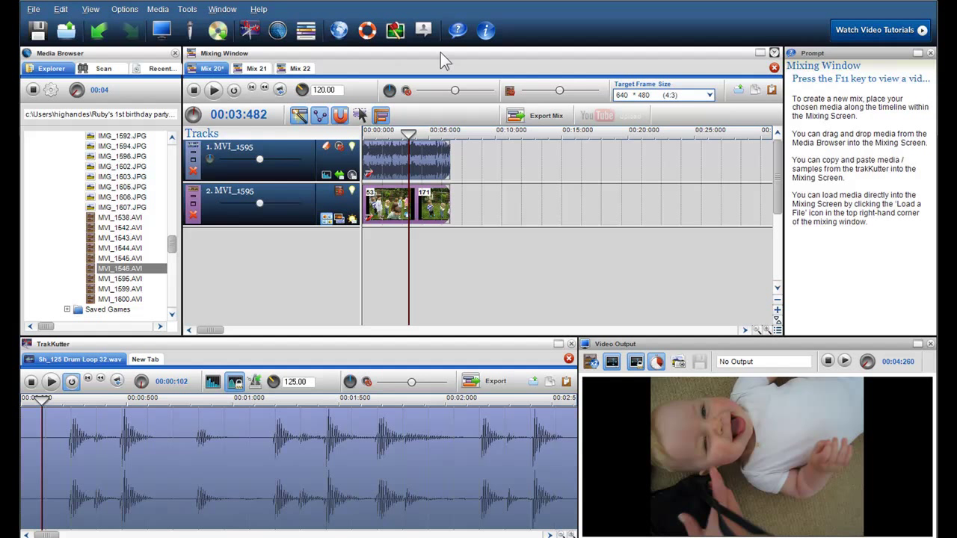
mouse_move(836, 56)
left_mouse_down()
mouse_move(836, 385)
mouse_move(879, 204)
left_mouse_up()
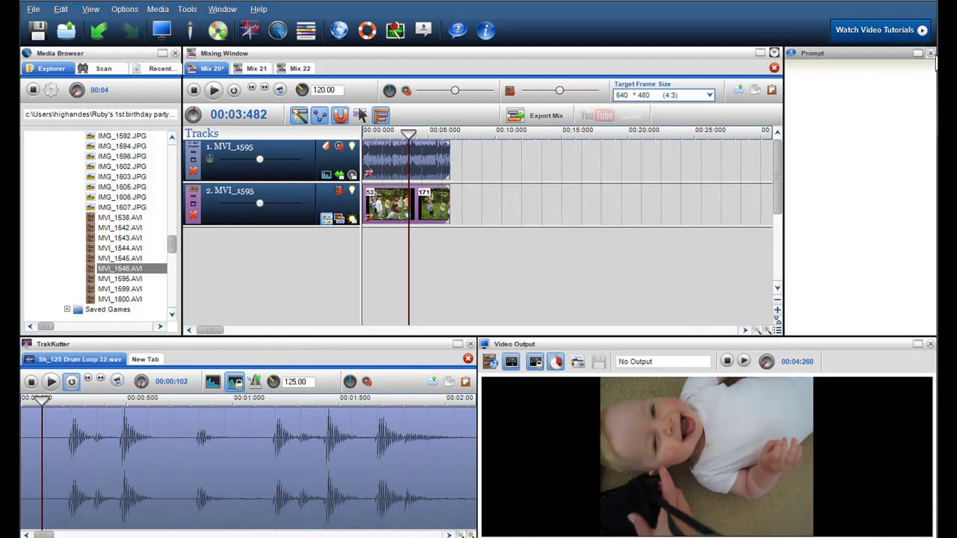
left_click(931, 54)
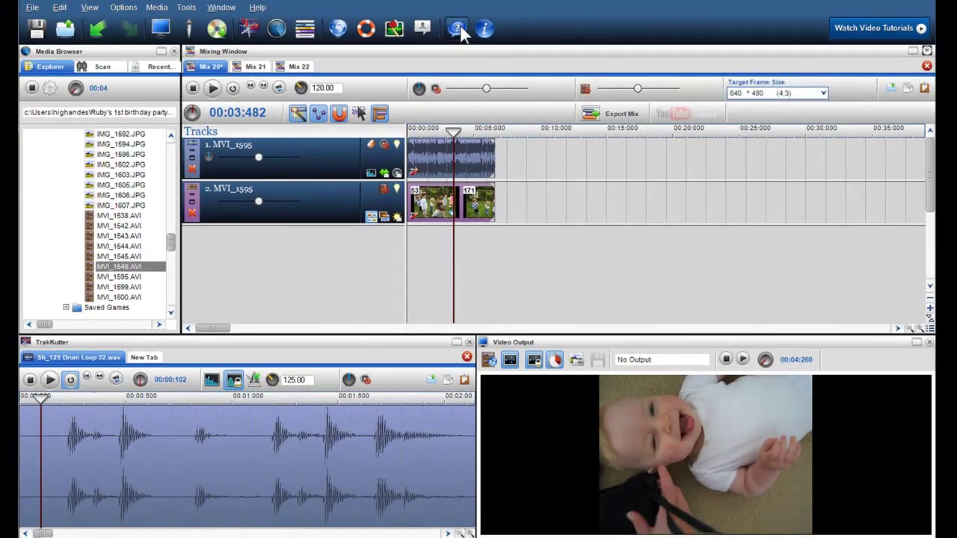
left_click(458, 29)
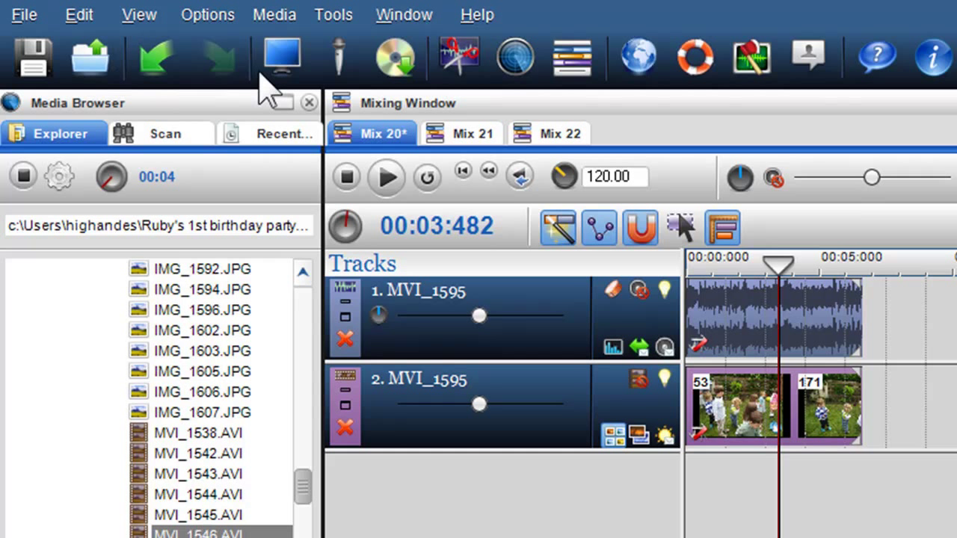
left_click(336, 75)
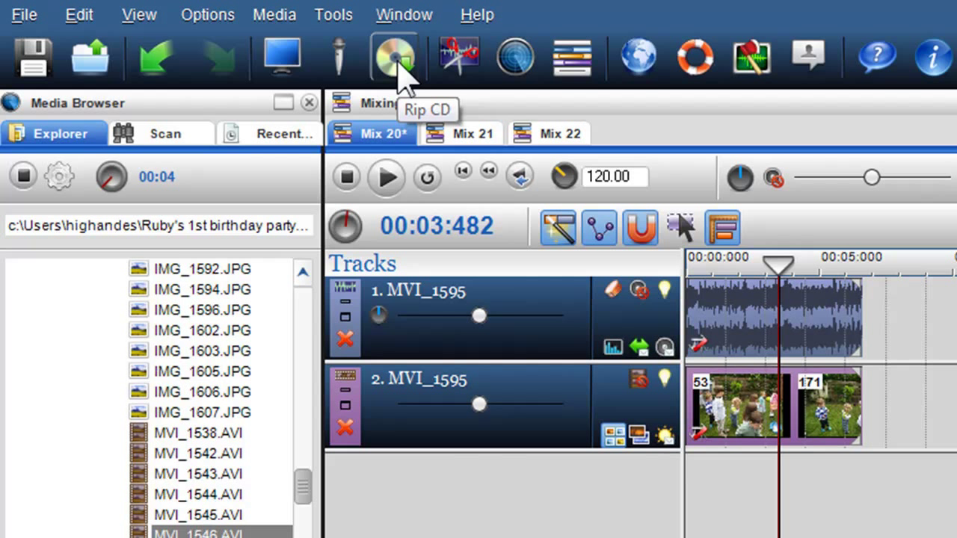
left_click(401, 77)
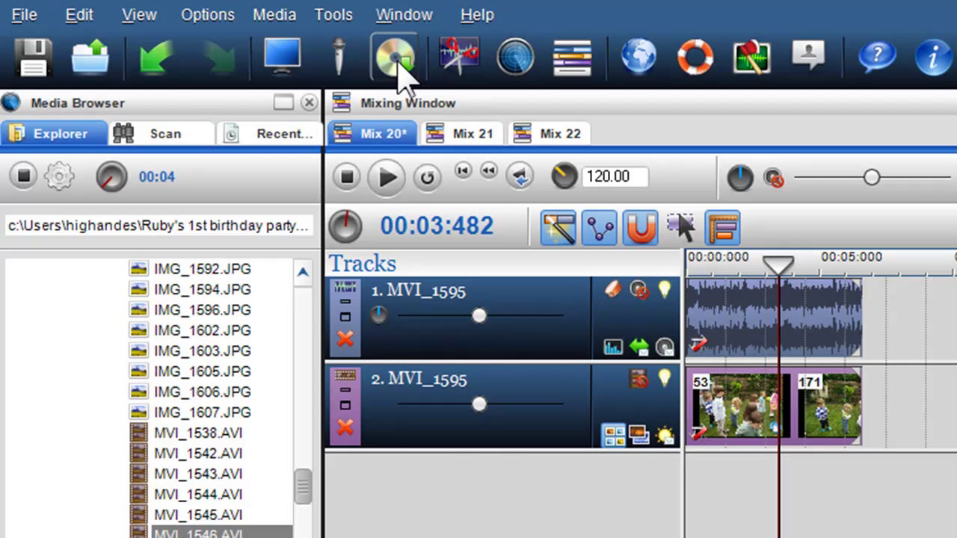